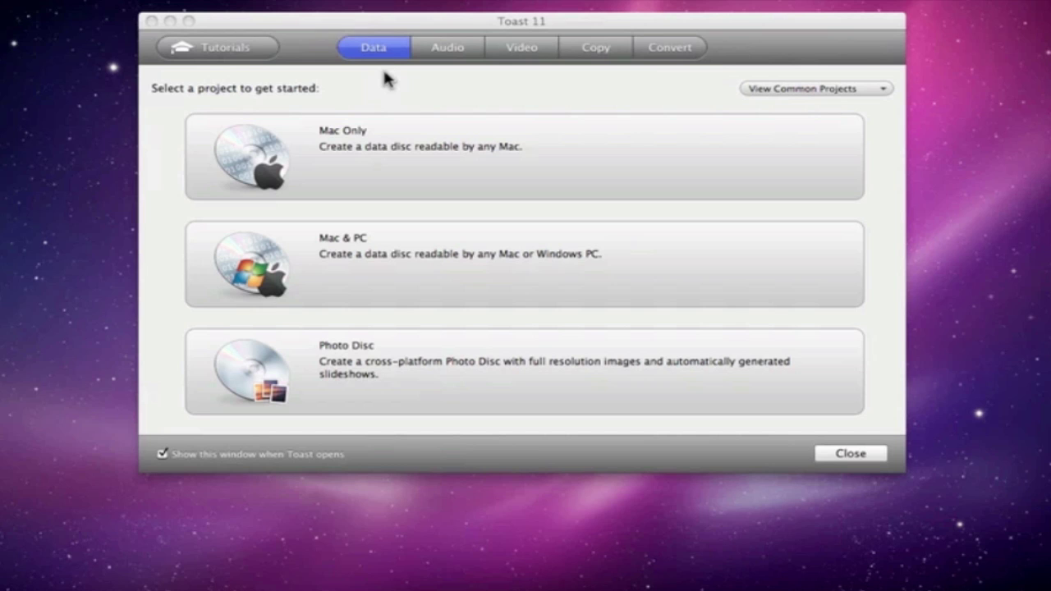
Step: Browse the Audio, Video, Copy and Convert project types, then switch to View Advanced Projects
left_click(449, 65)
left_click(513, 65)
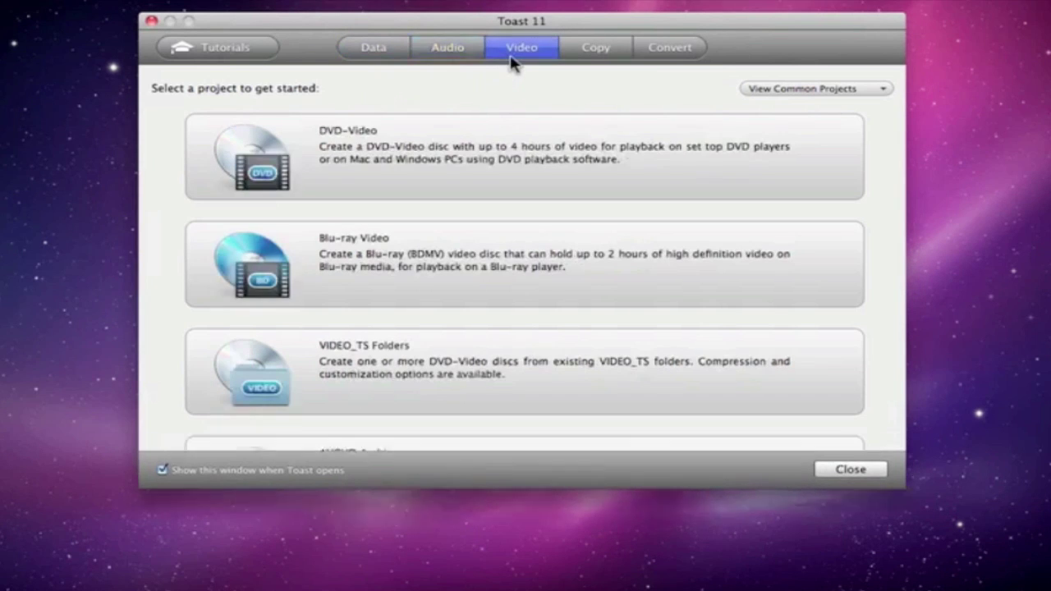
left_click(600, 65)
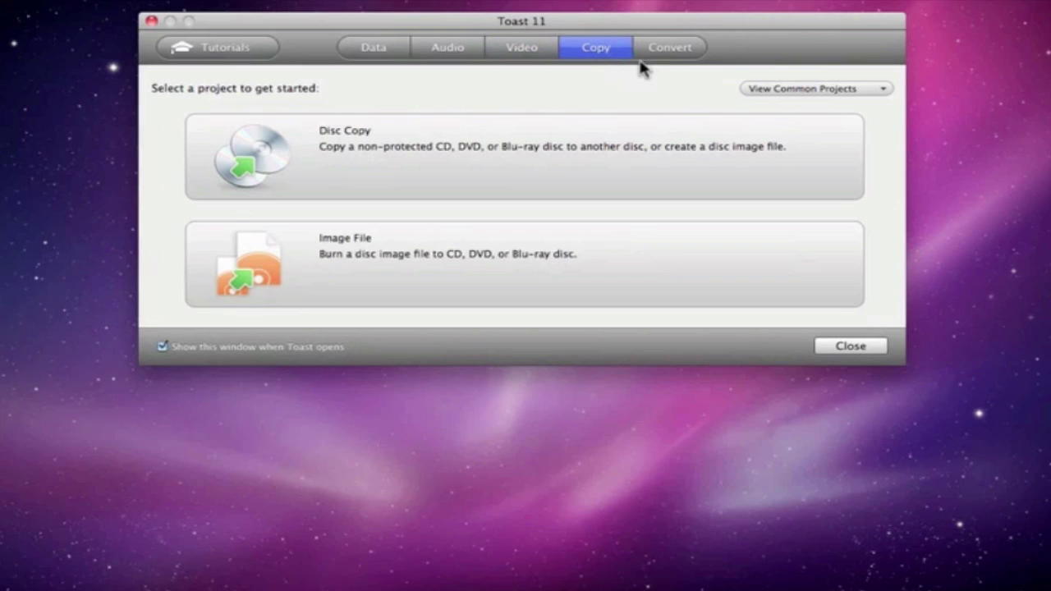
left_click(664, 61)
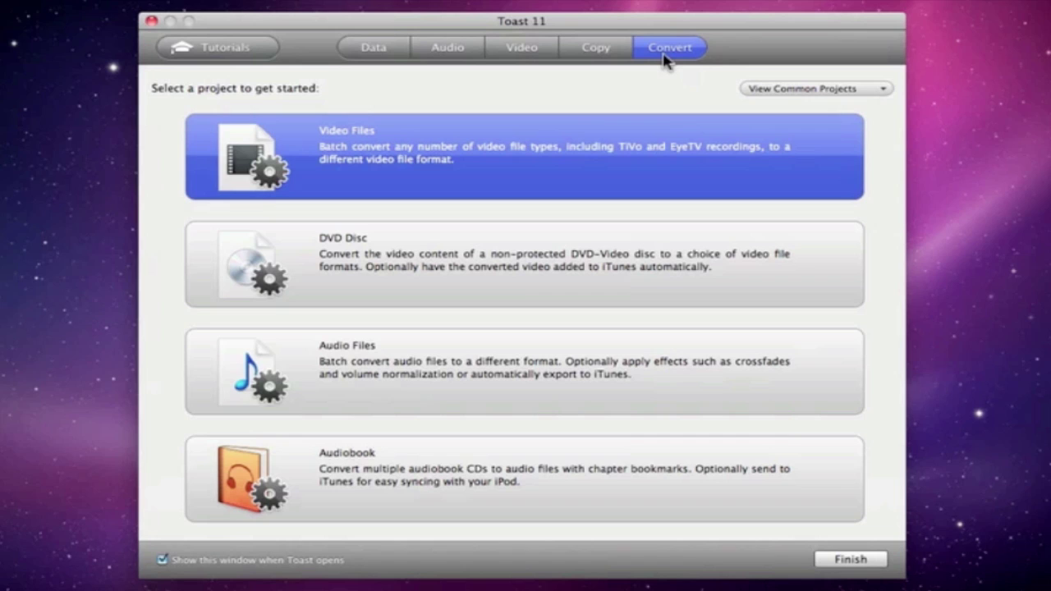
left_click(862, 92)
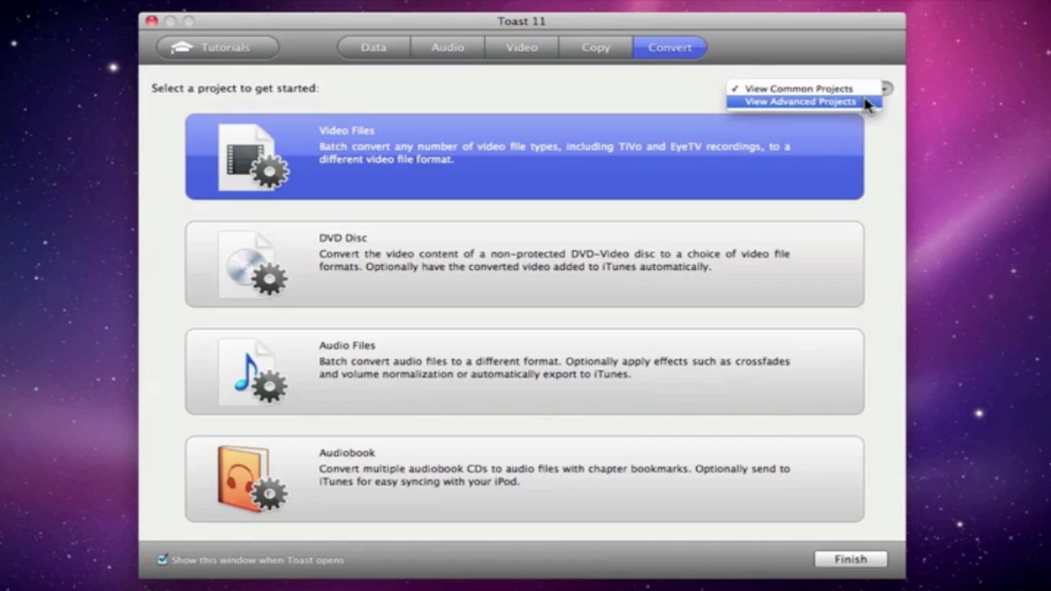
left_click(868, 102)
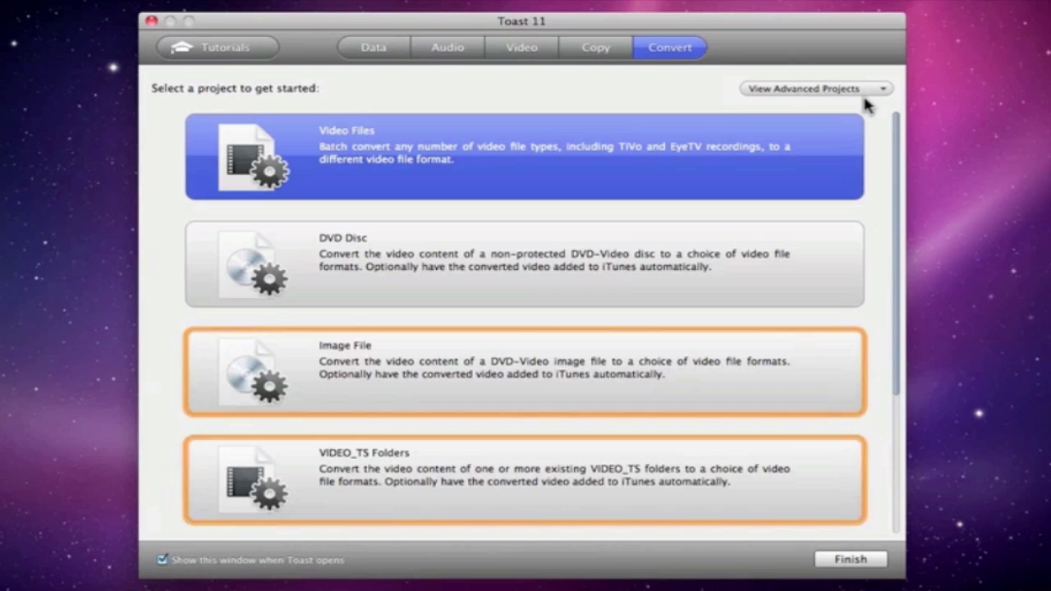
Step: Create a new DVD-Video project from the Video project types
left_click(551, 51)
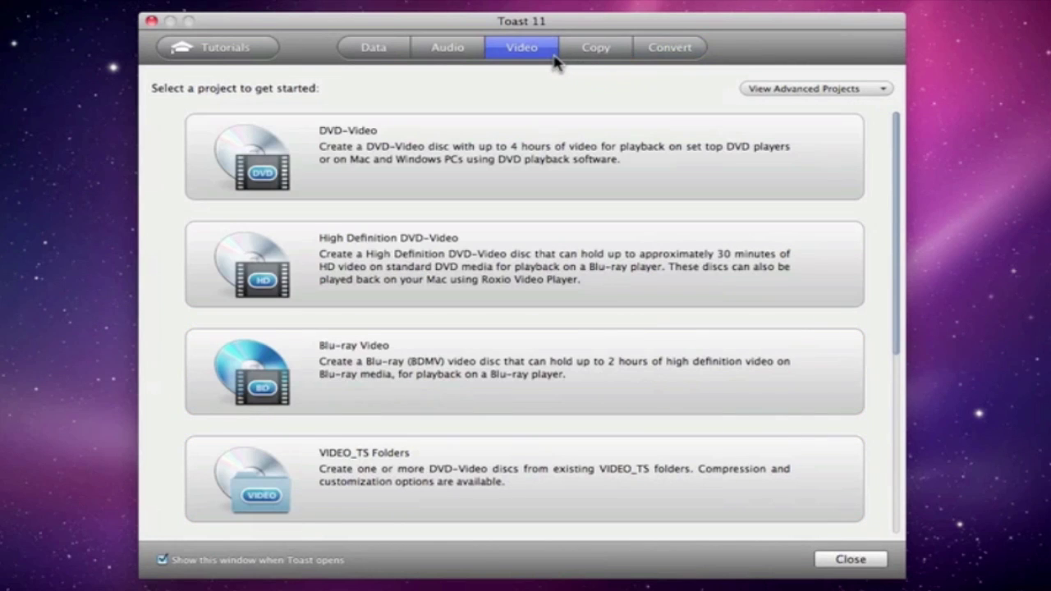
left_click(530, 169)
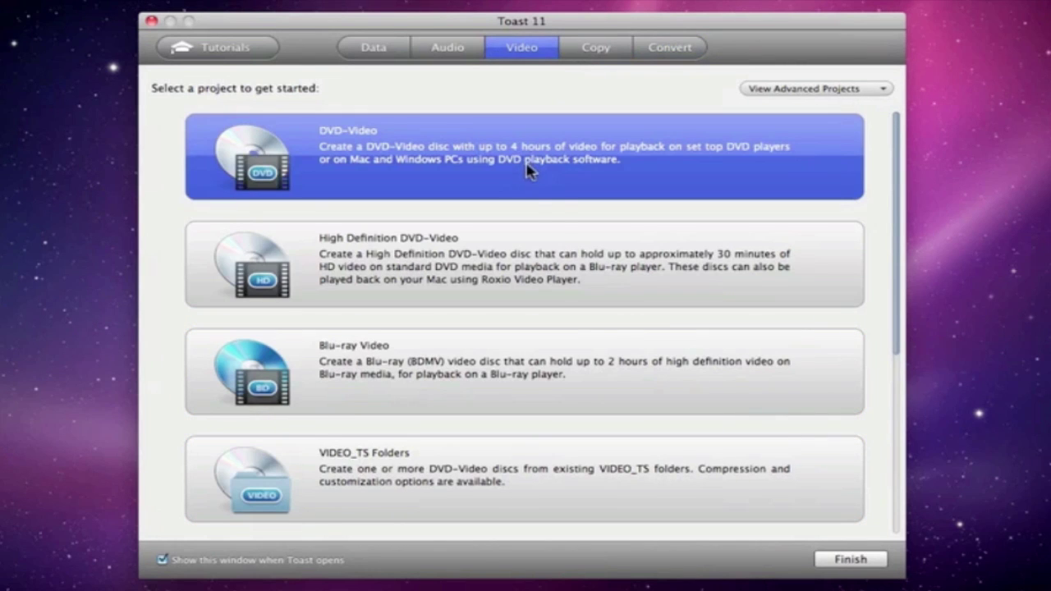
left_click(818, 560)
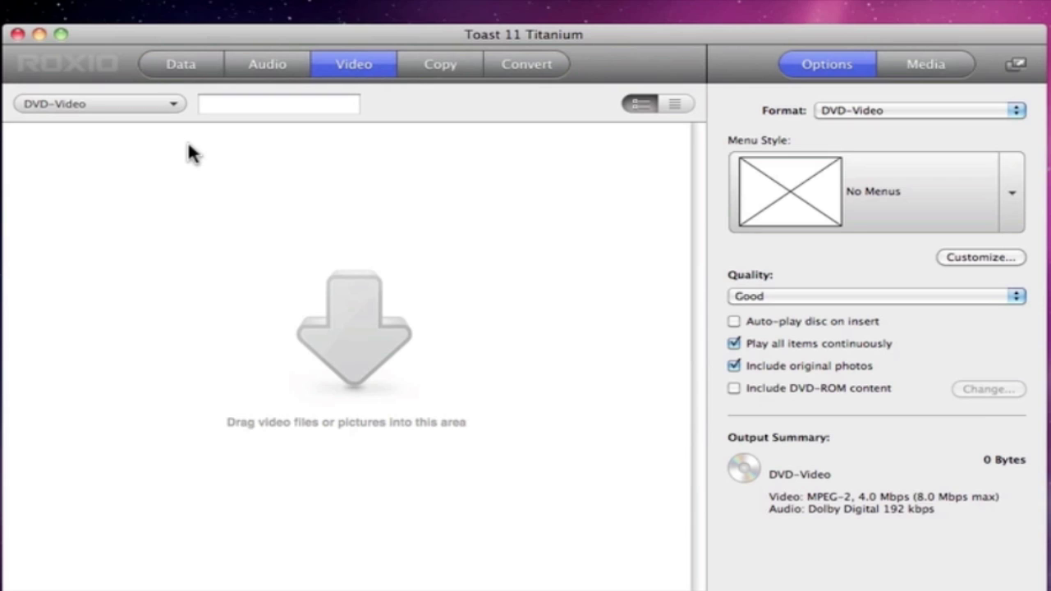
Step: Keep DVD-Video as the format, title the disc 'Europe 2010', and show the media browser
left_click(175, 104)
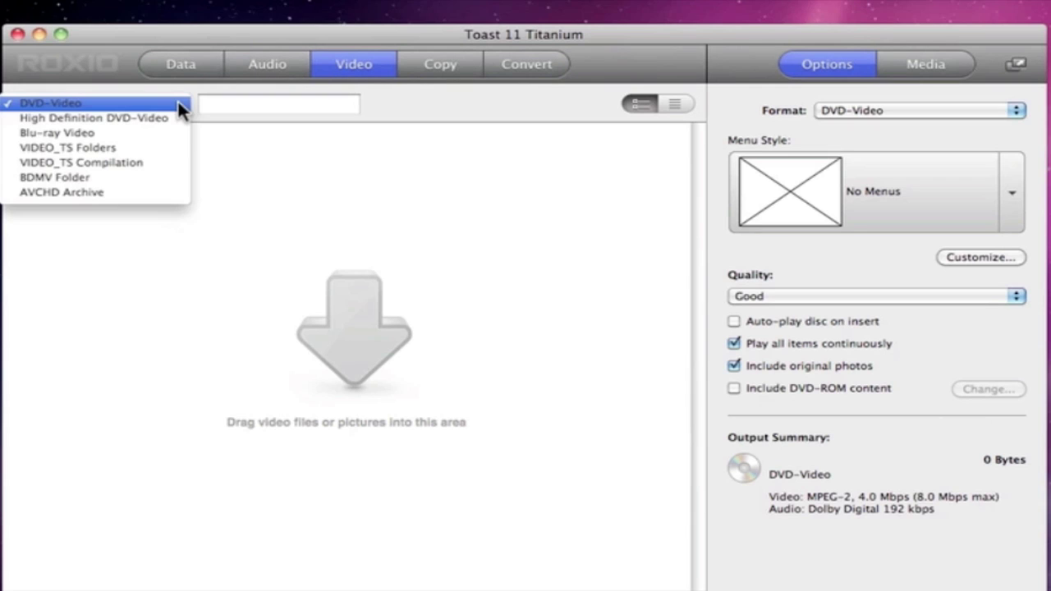
left_click(177, 105)
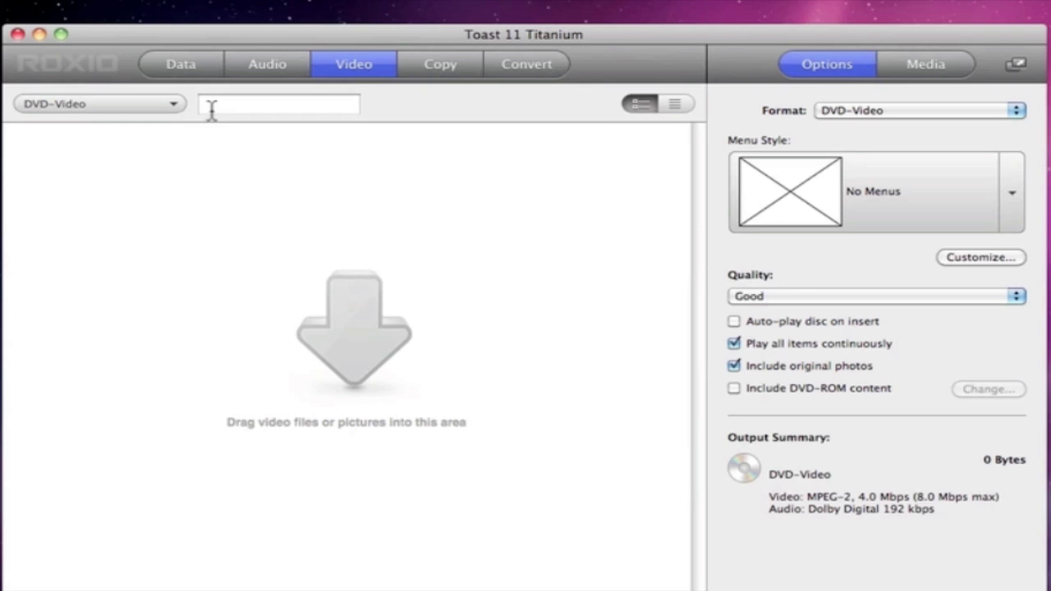
left_click(210, 107)
type("Europe 2010")
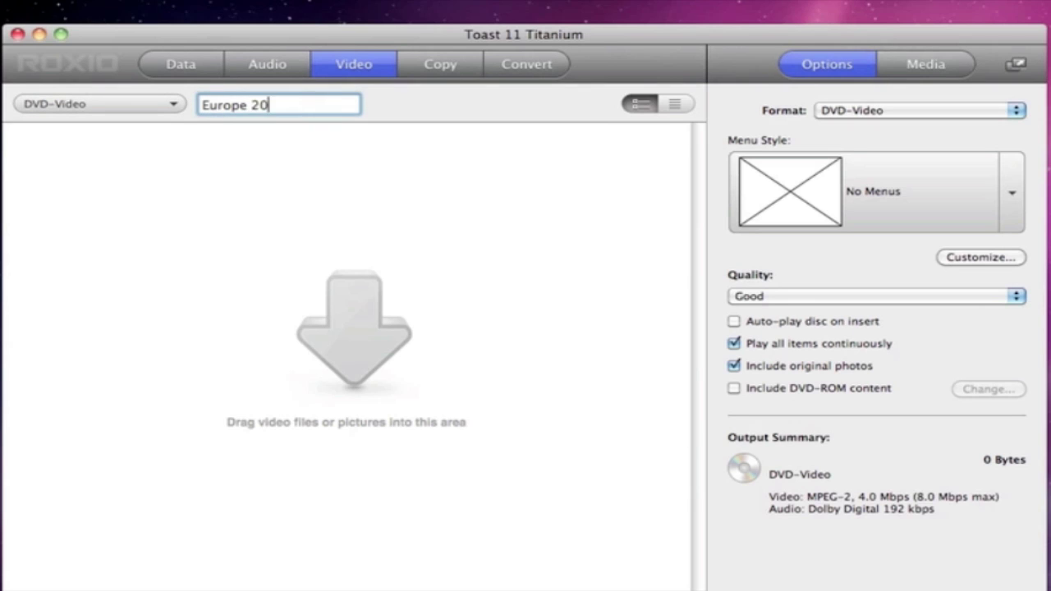
key("Return")
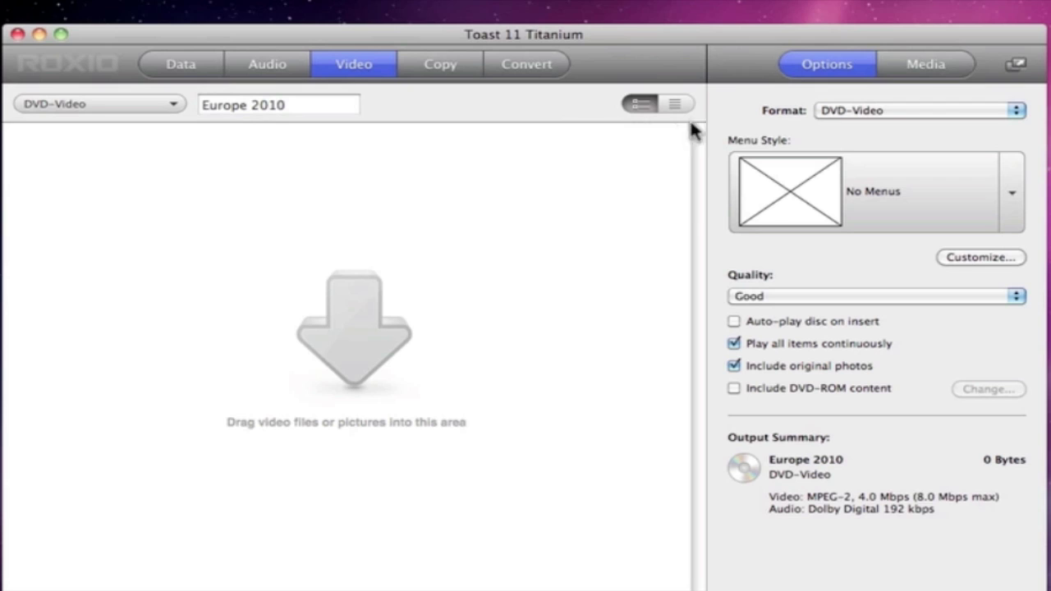
left_click(920, 75)
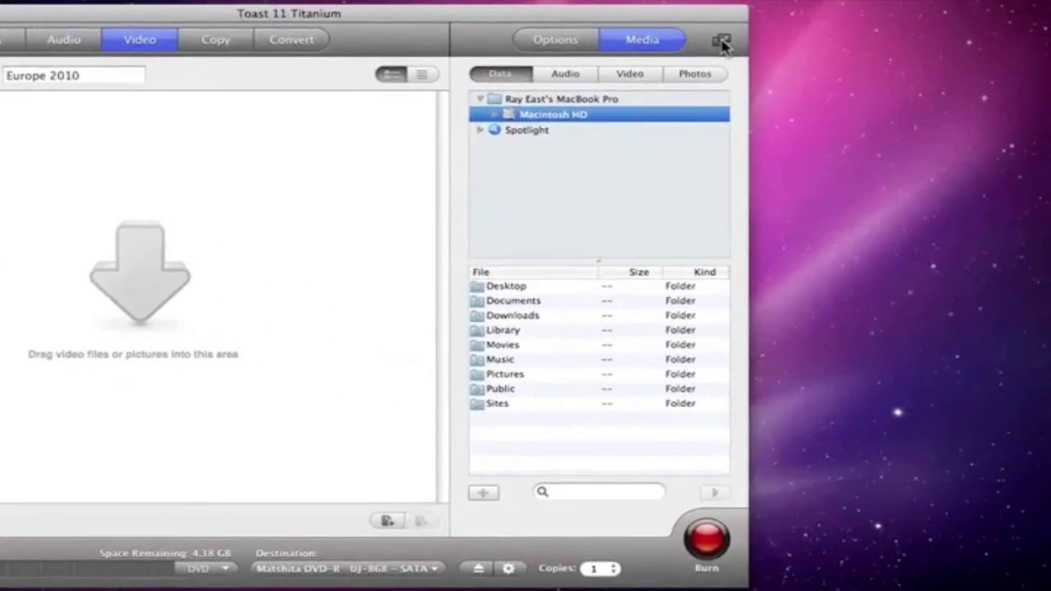
Step: Detach the media browser, open Documents > Random Videos, then run a Spotlight search of Any Kind
left_click(763, 46)
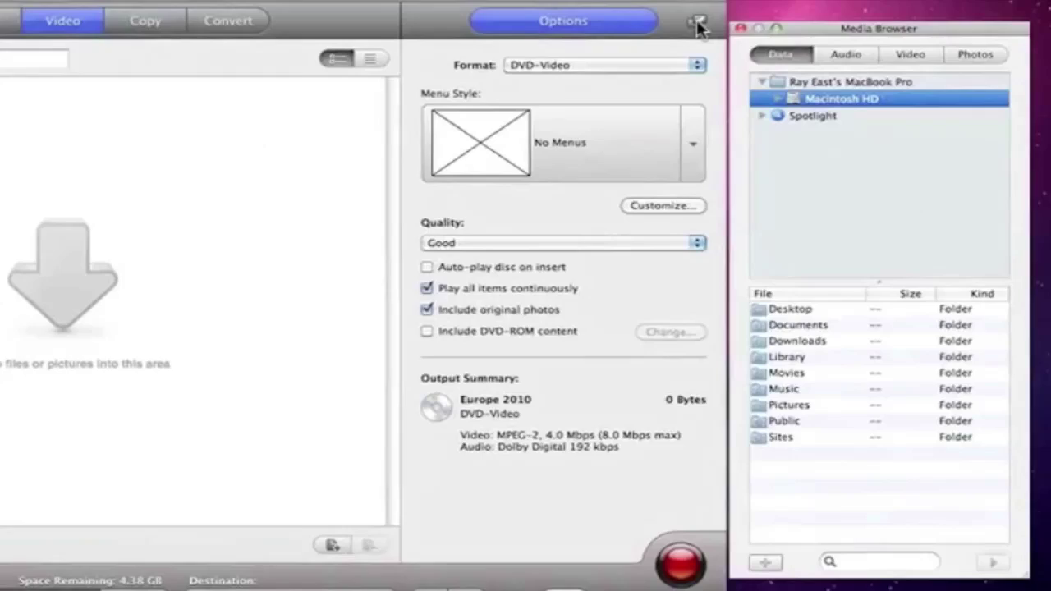
double_click(821, 327)
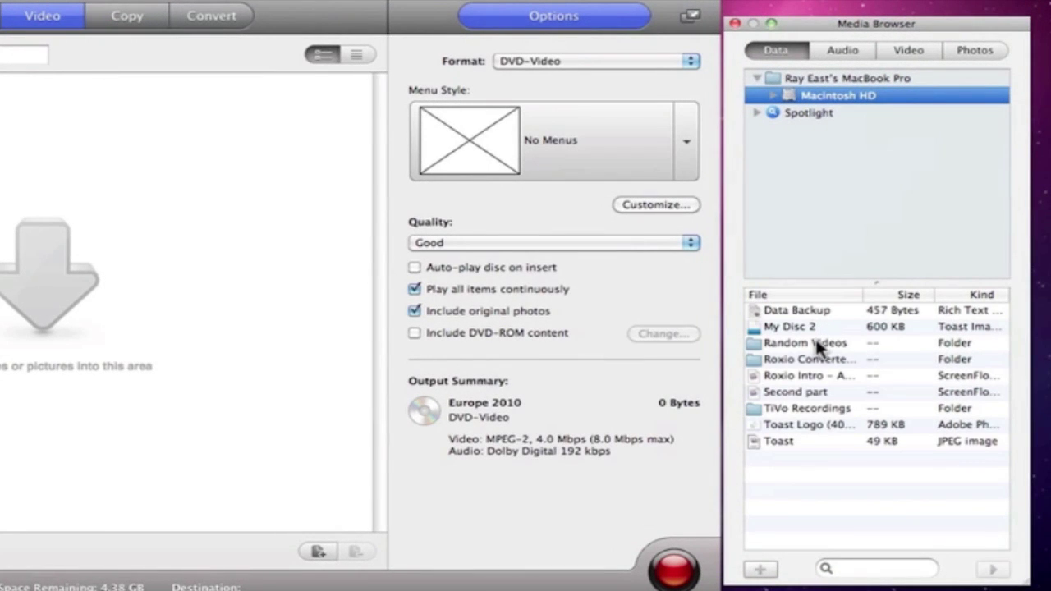
double_click(809, 343)
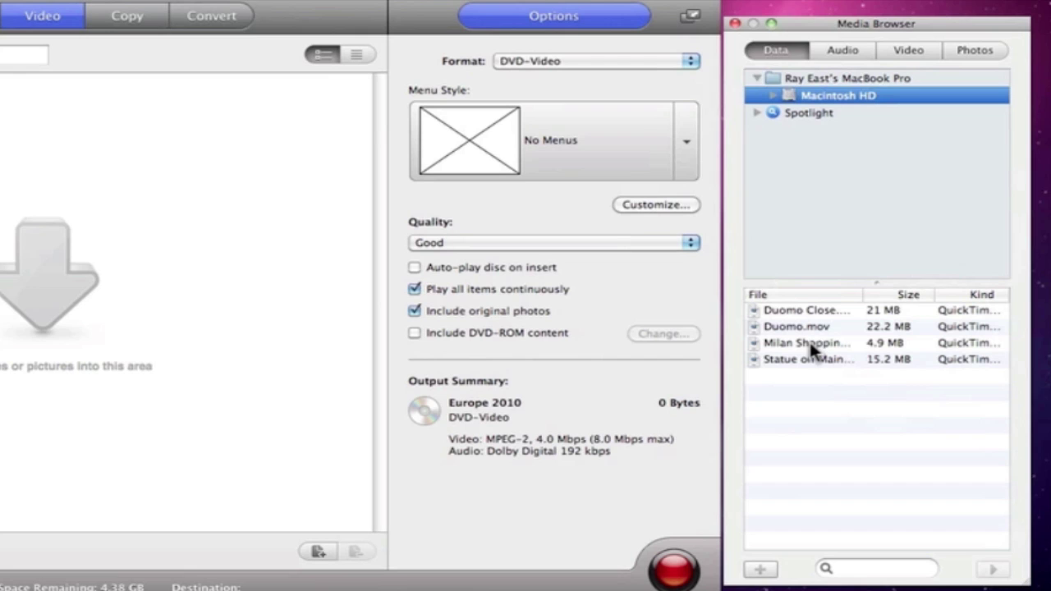
left_click(813, 115)
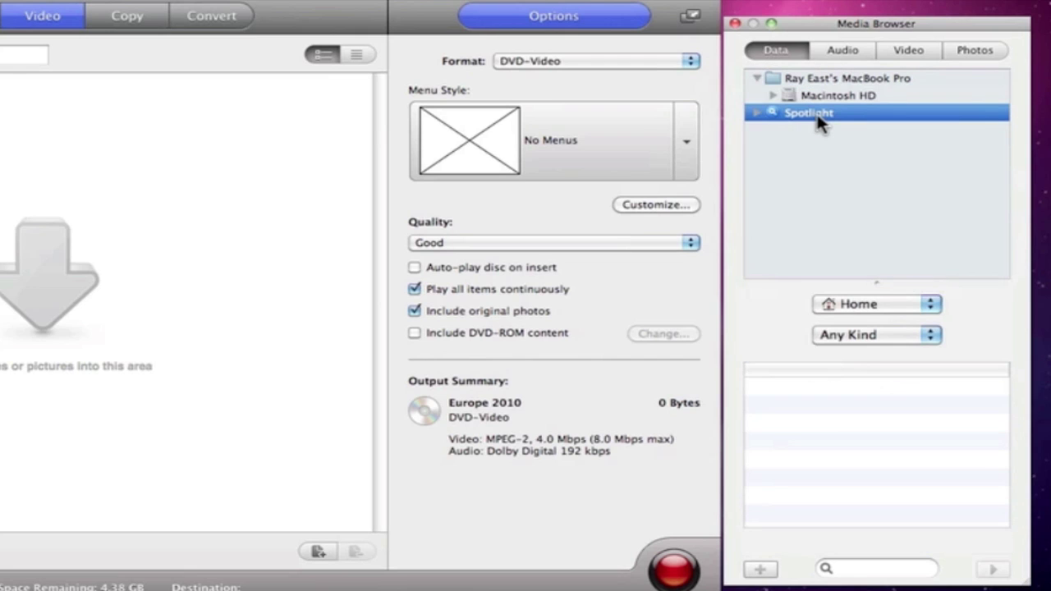
left_click(930, 334)
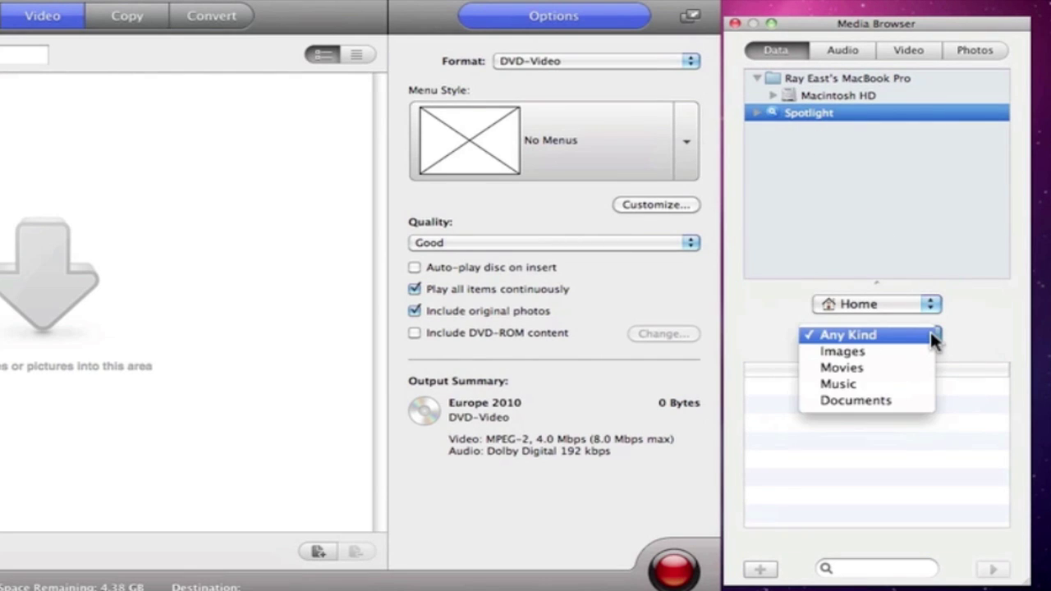
left_click(931, 333)
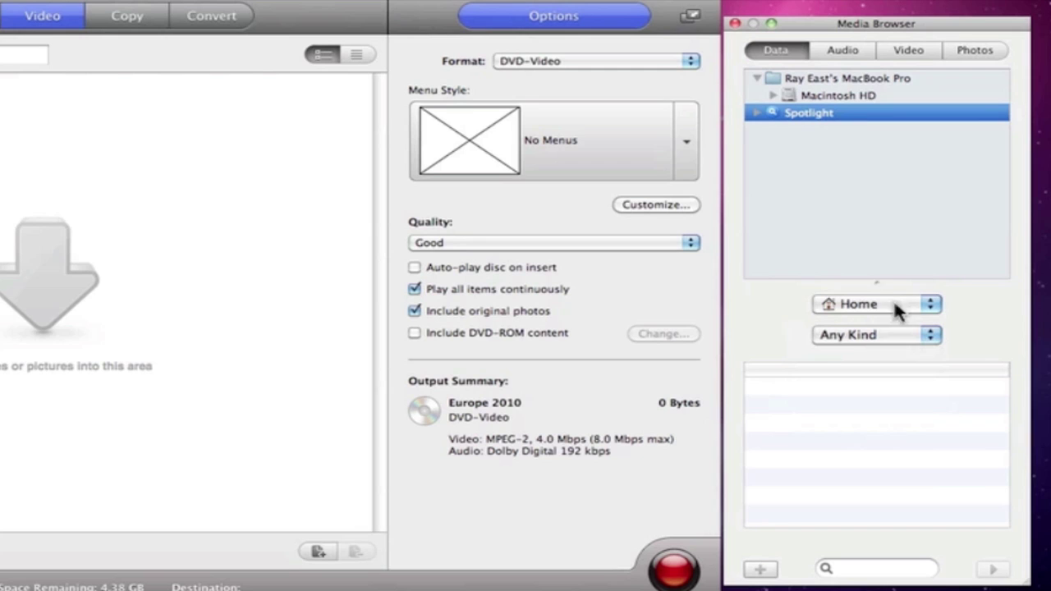
Step: Browse the My Favorites! audio playlist, then the video and photo libraries
left_click(858, 49)
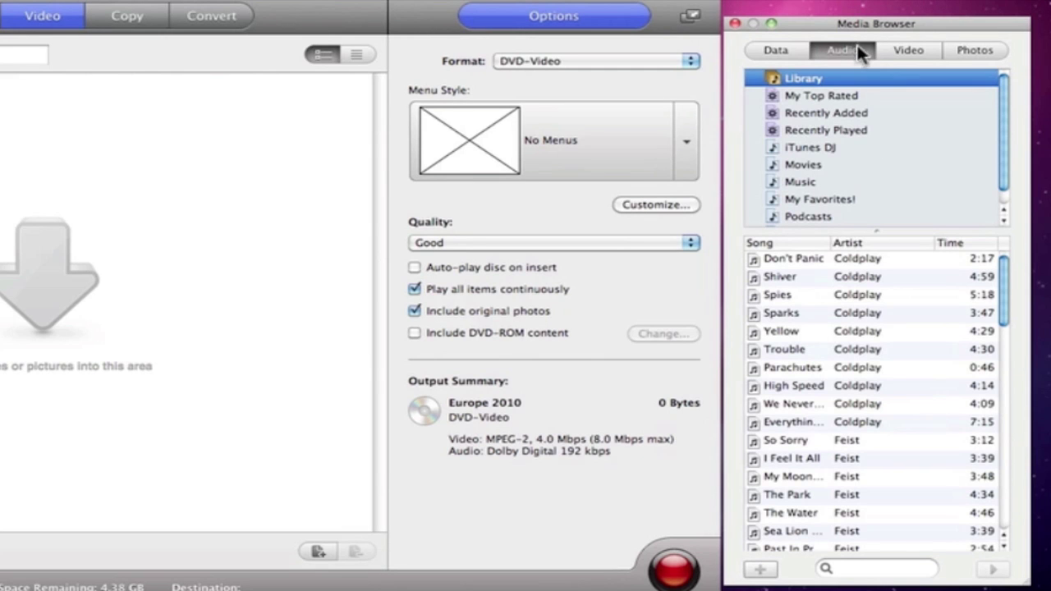
left_click_drag(1003, 261, 1008, 324)
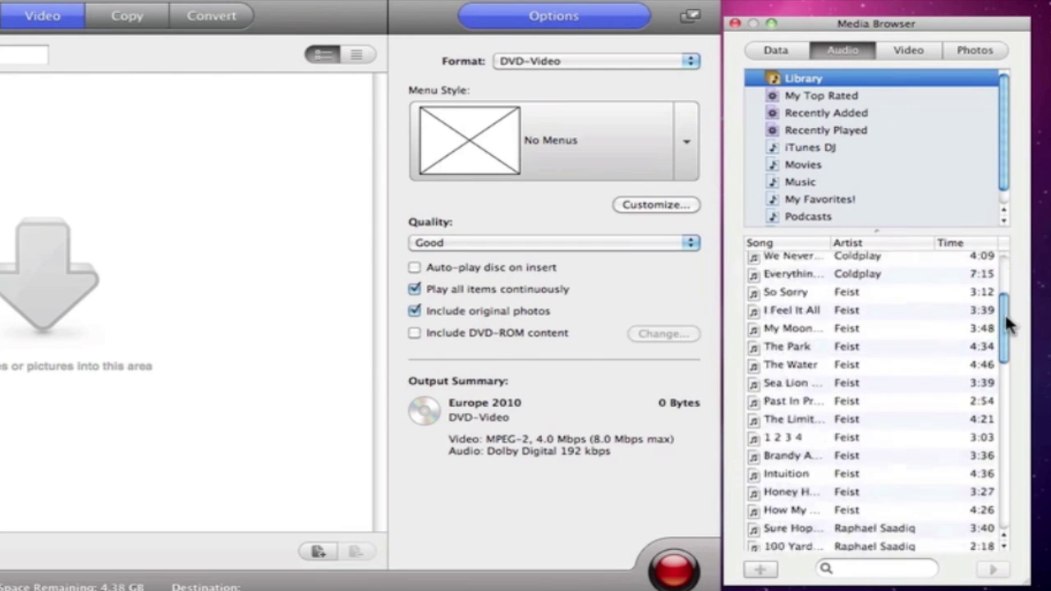
left_click(931, 199)
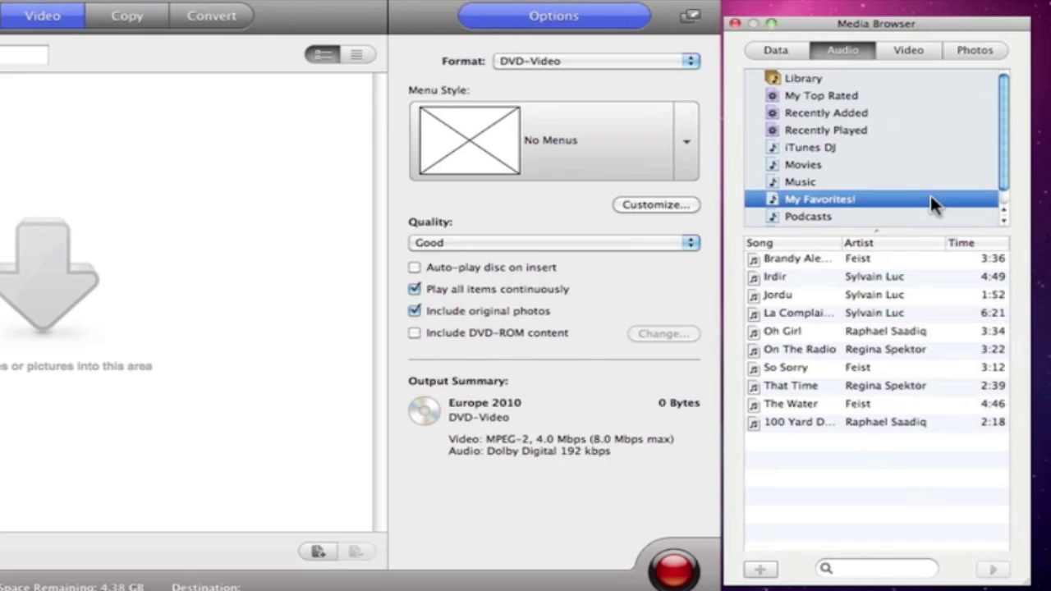
left_click(908, 53)
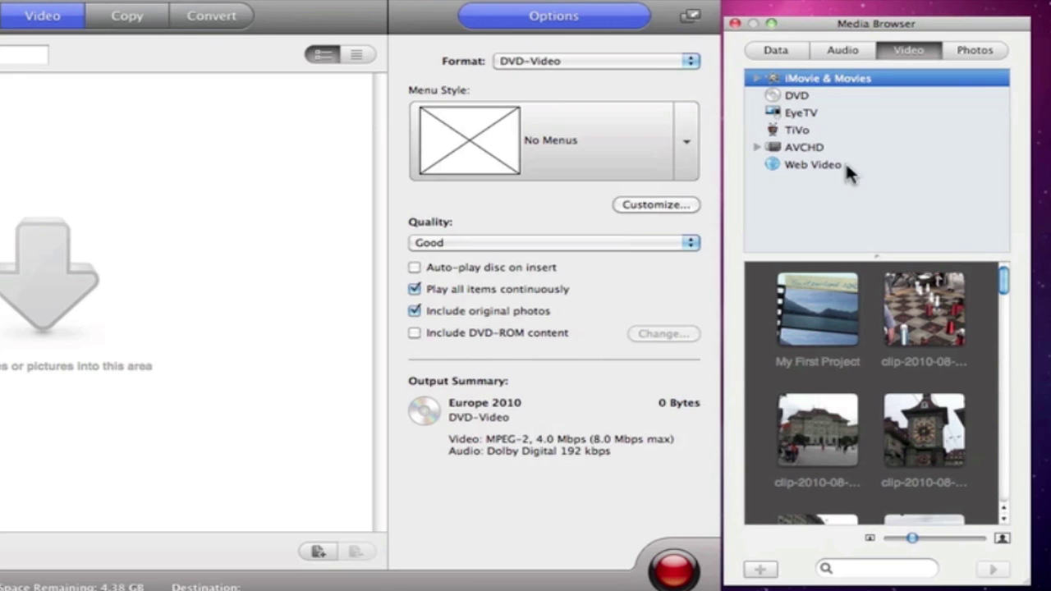
left_click(973, 55)
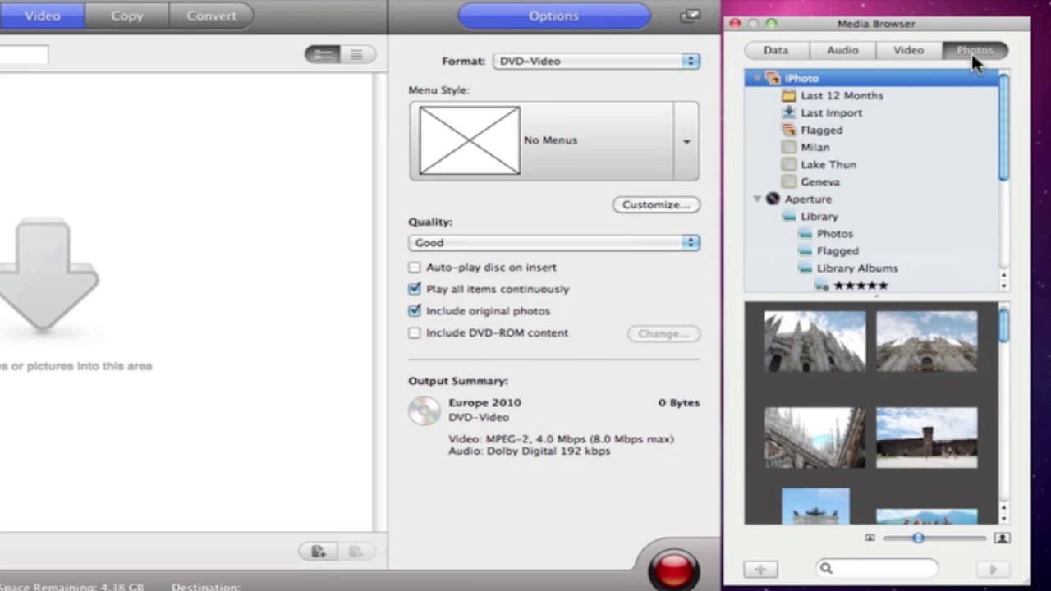
left_click_drag(1005, 92, 1004, 179)
Step: Add all clips from iMovie & Movies > Movies to the Europe 2010 DVD
left_click(932, 53)
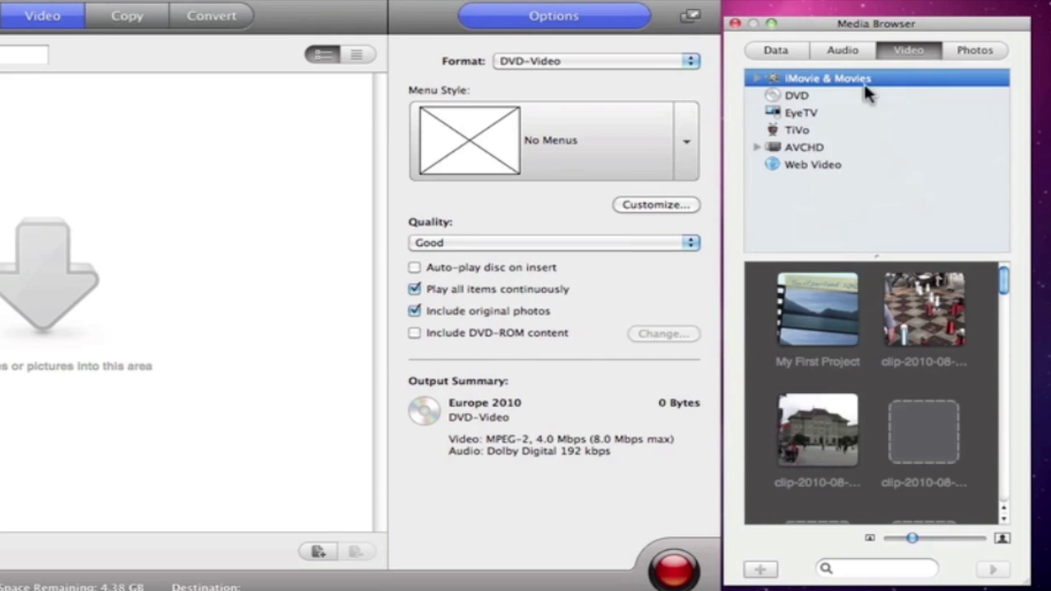
left_click(757, 78)
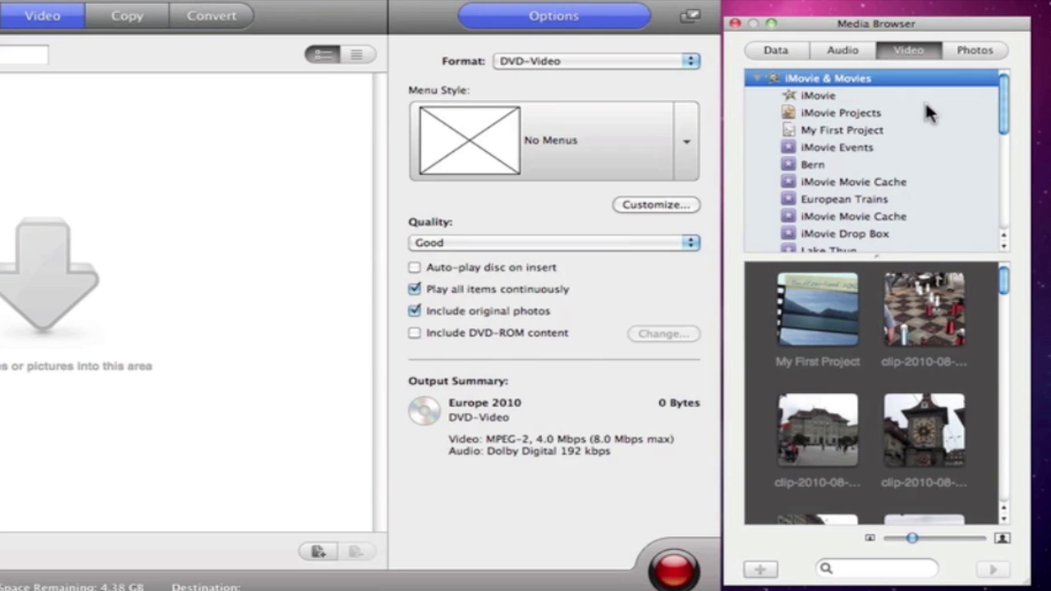
left_click_drag(1005, 95, 1002, 148)
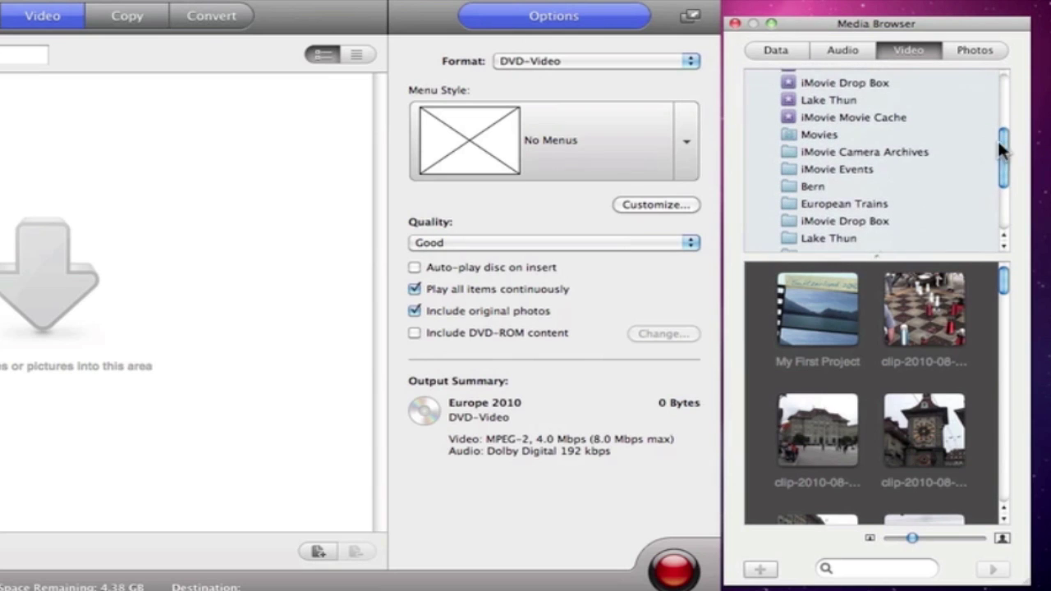
left_click(798, 137)
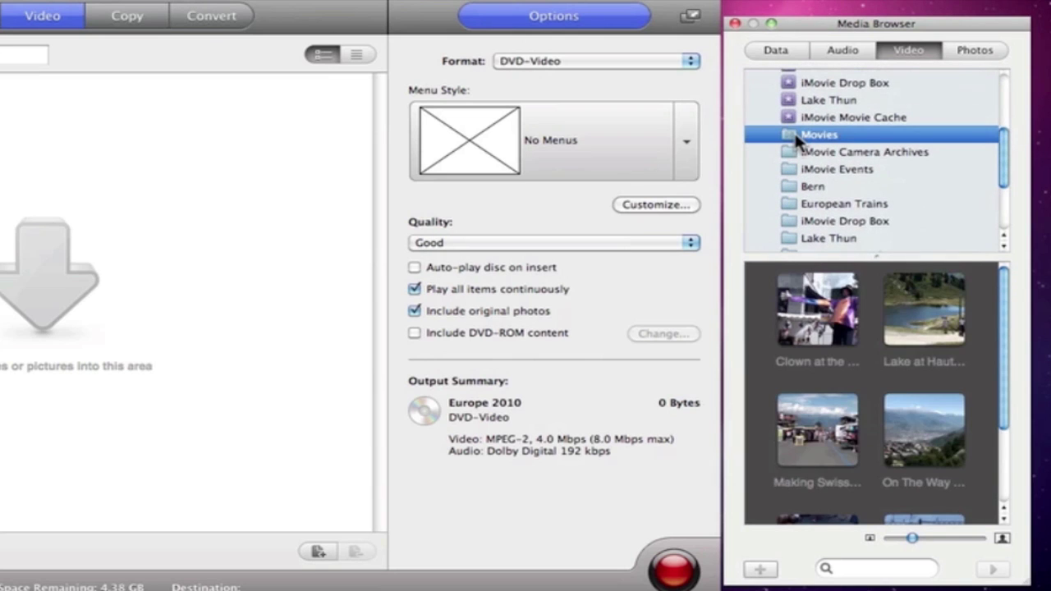
left_click_drag(765, 289, 939, 525)
left_click_drag(863, 420, 338, 336)
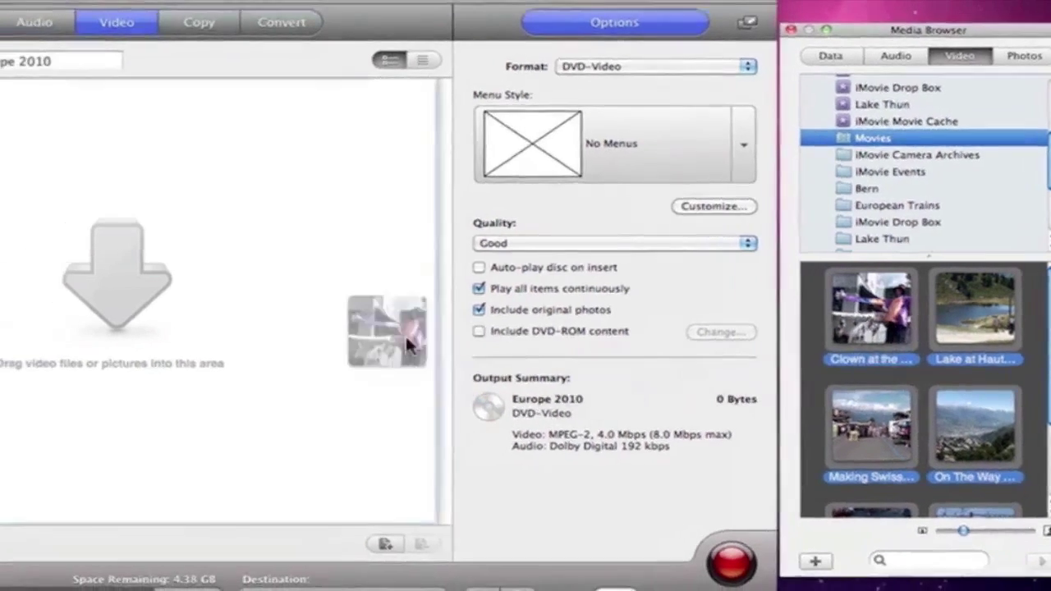
left_click_drag(405, 334, 411, 307)
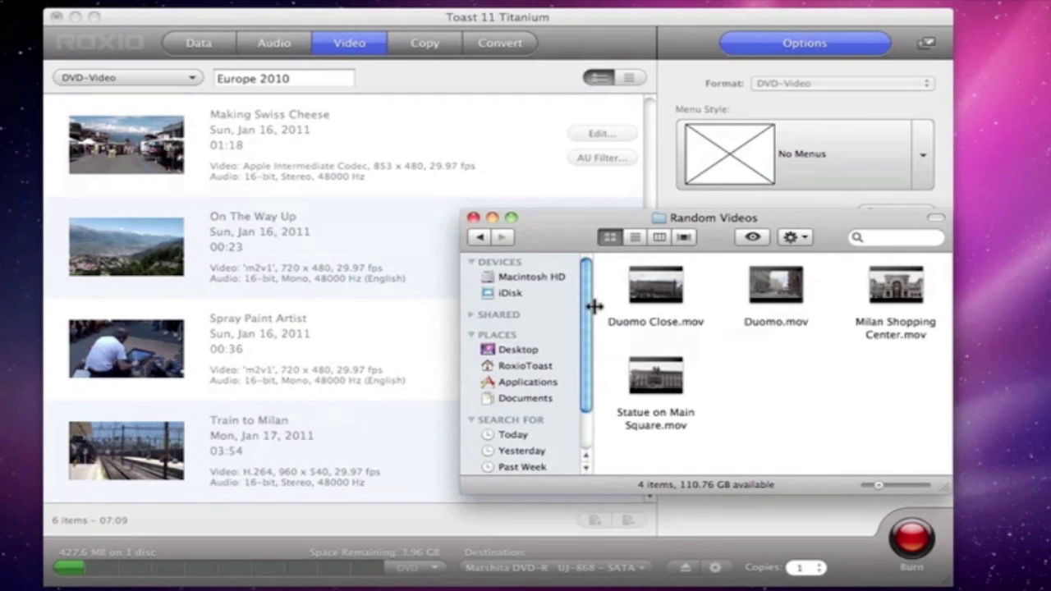
Step: Add Duomo Close.mov from Random Videos, then remove it from the project again
left_click_drag(631, 297, 387, 282)
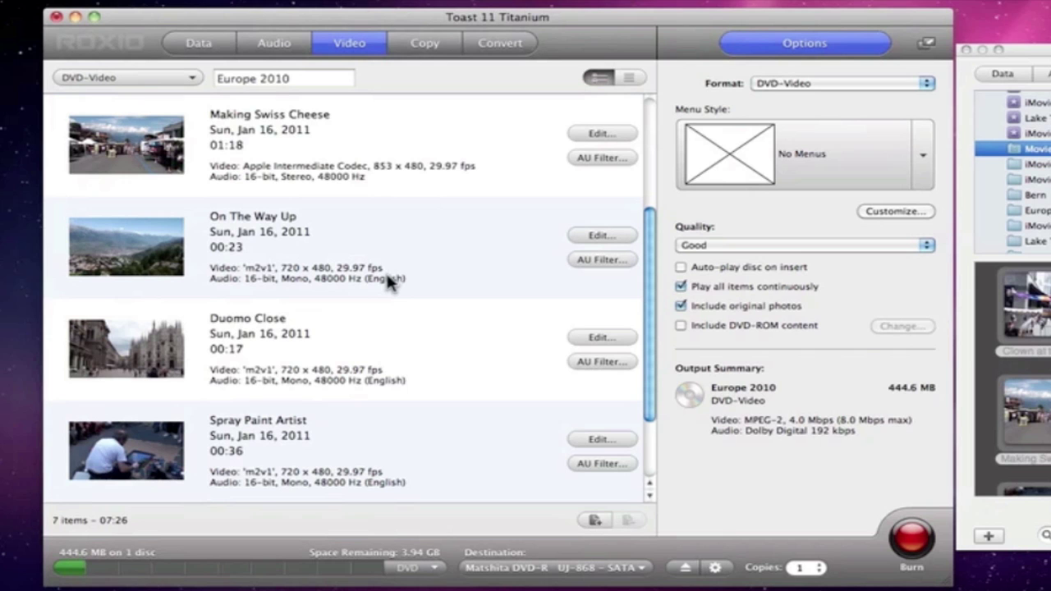
left_click(383, 333)
key("BackSpace")
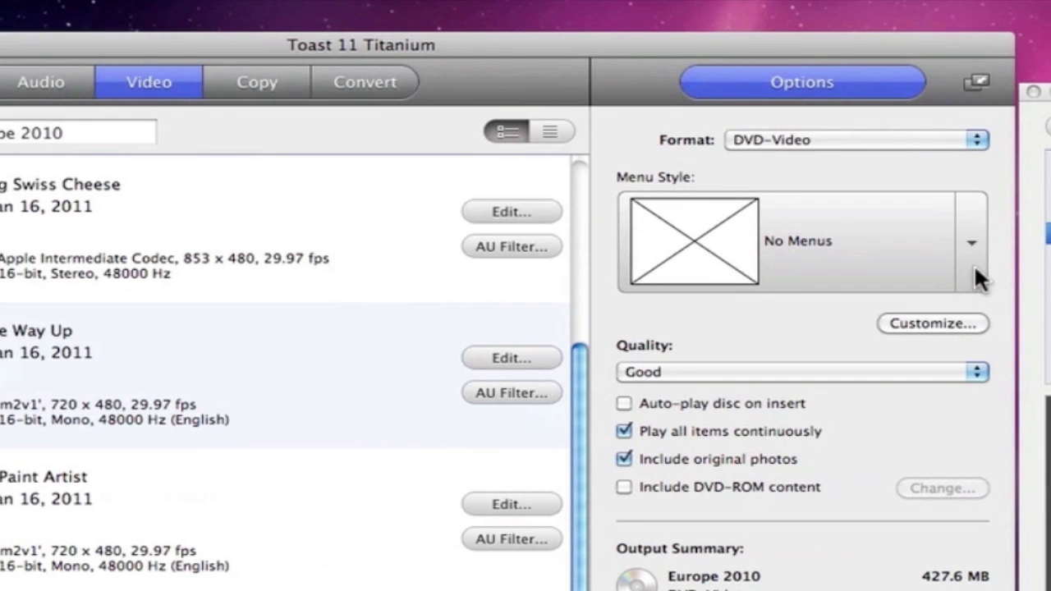
Step: Choose the Allegro (16x9) menu style and Best encoding quality for the DVD
left_click(974, 263)
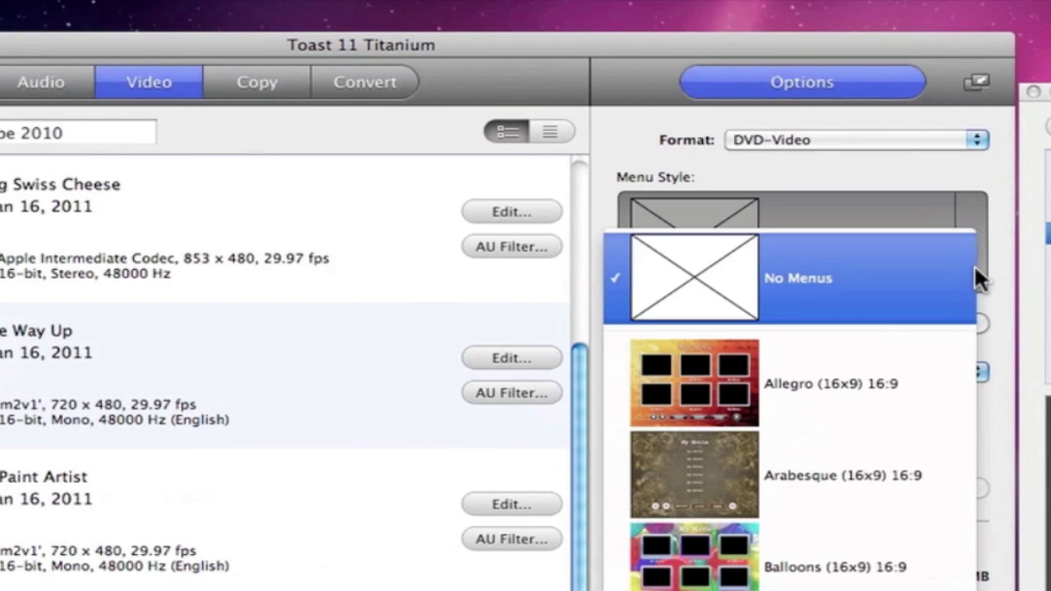
left_click(937, 396)
left_click(975, 371)
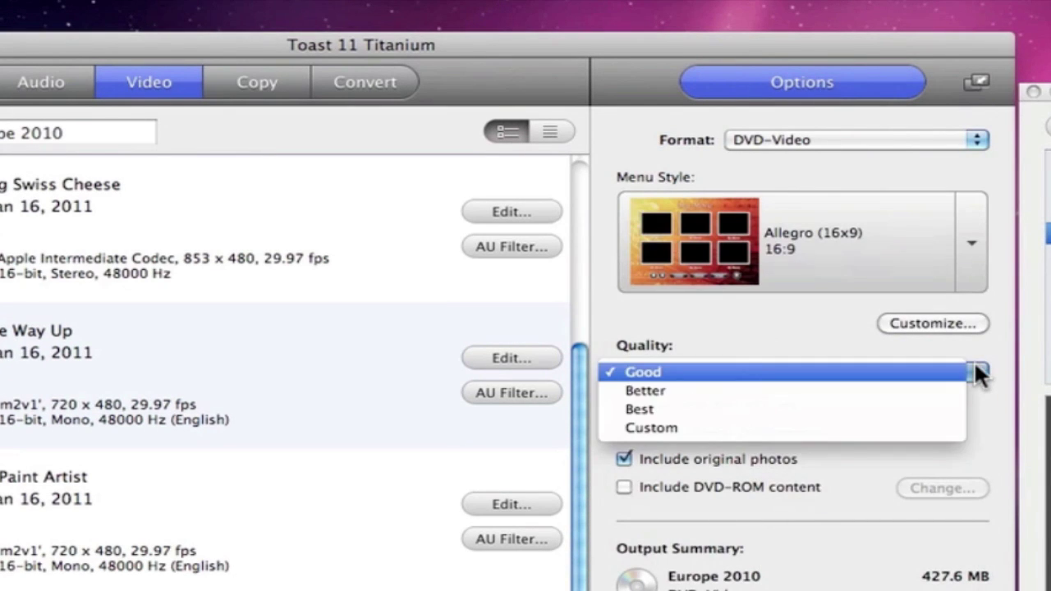
left_click(952, 399)
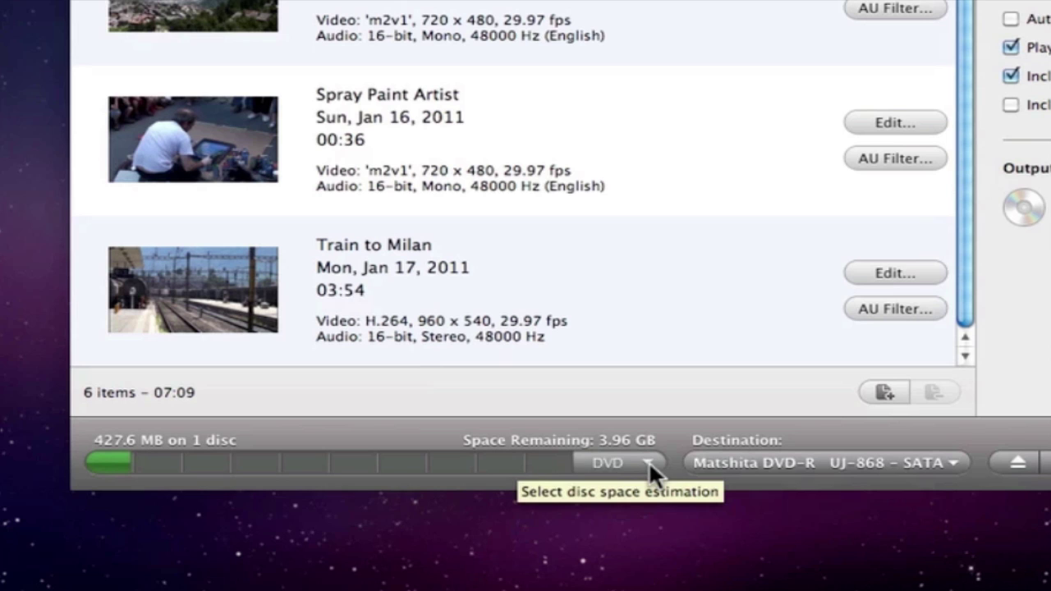
left_click(649, 461)
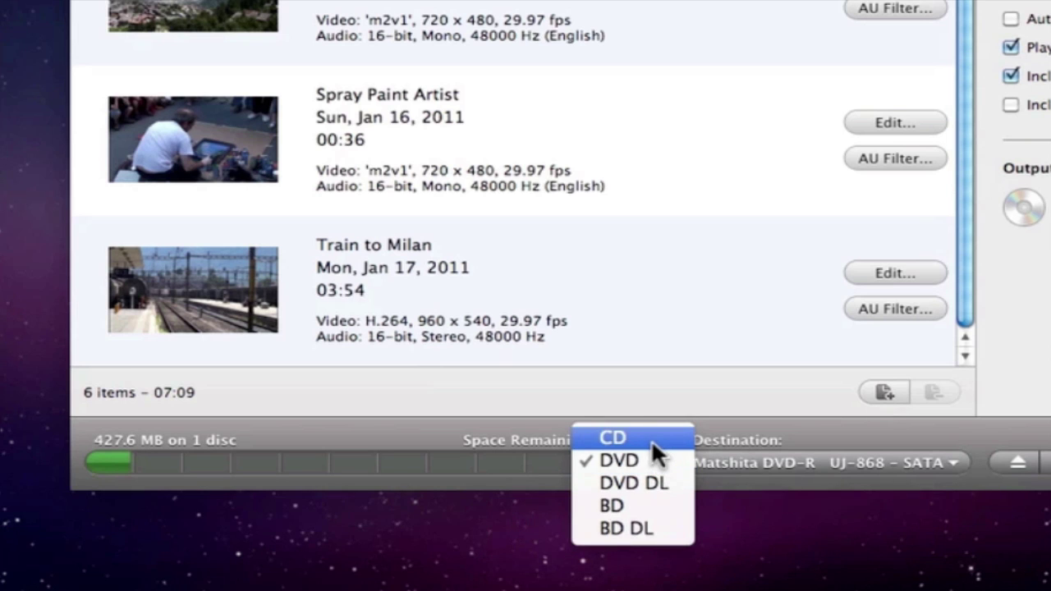
left_click(652, 440)
left_click(651, 455)
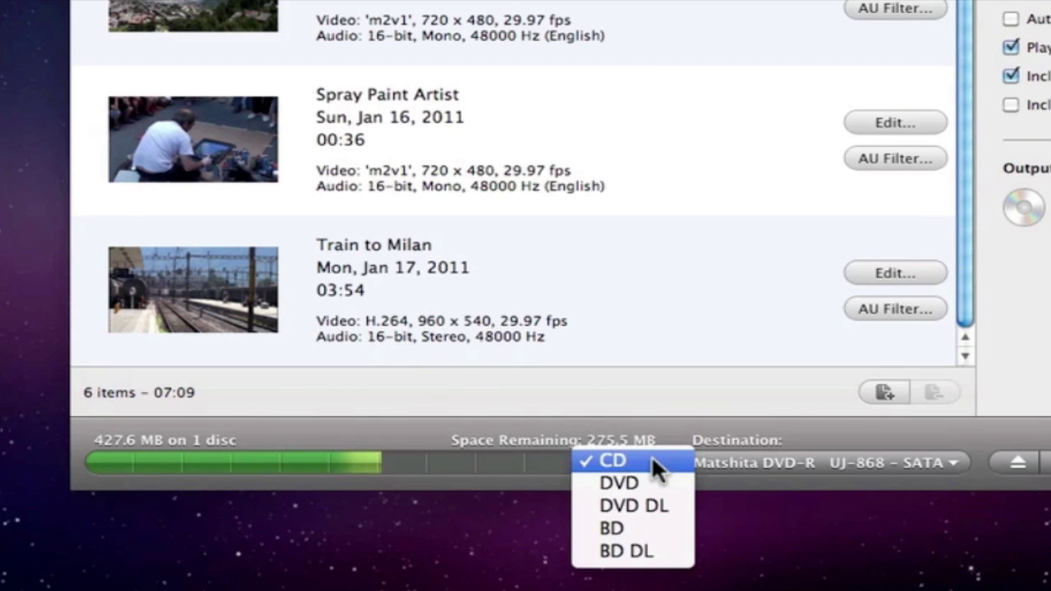
left_click(654, 479)
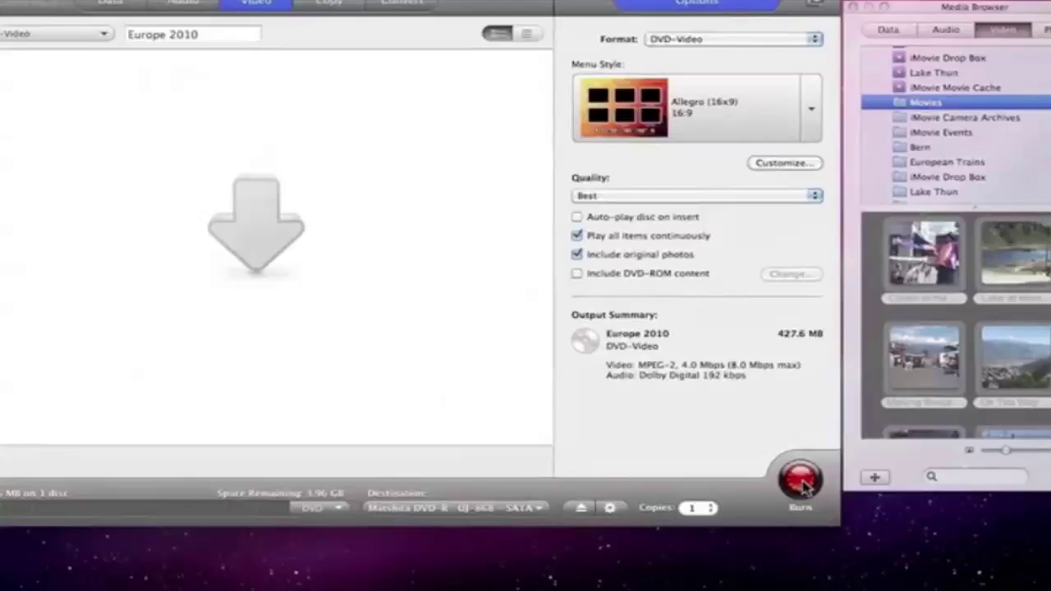
Step: Burn the Europe 2010 DVD
left_click(801, 482)
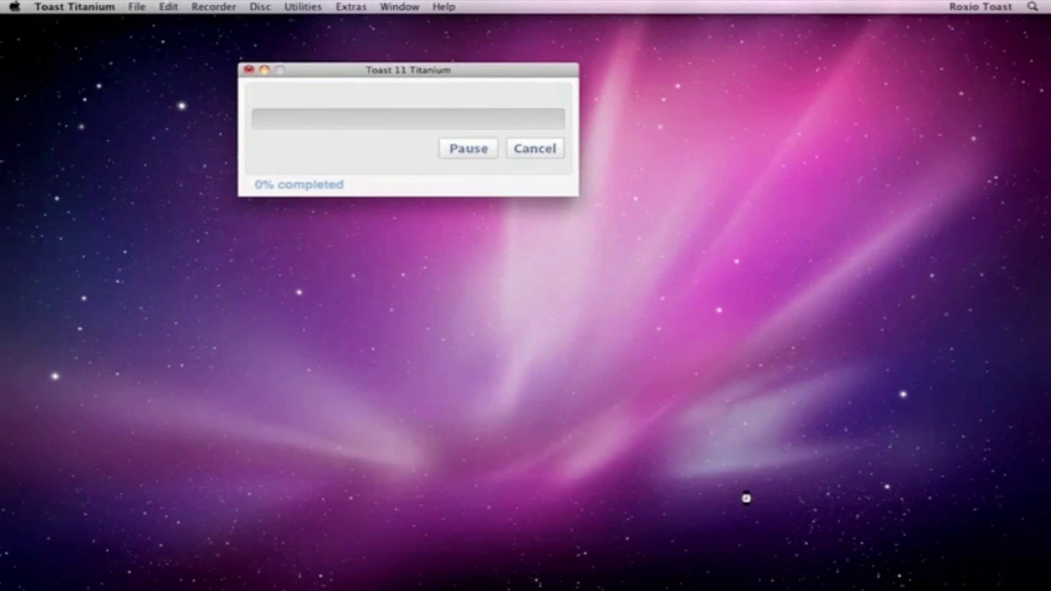